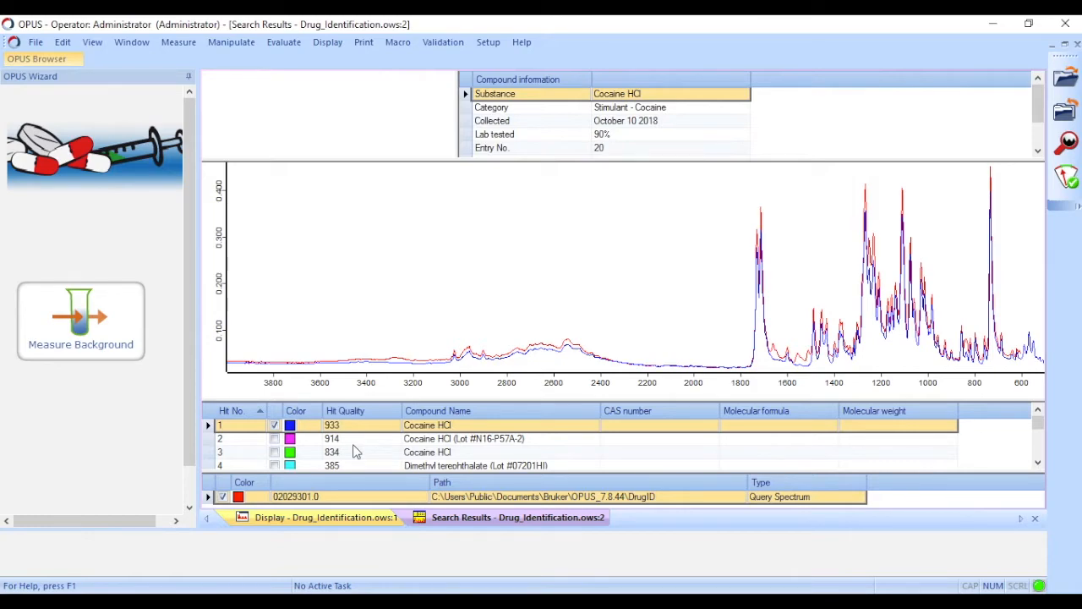
Overlay hits 2 and 3, both Cocaine HCl entries, to compare them with the query spectrum, leaving only hit 1 shown.
left_click(274, 424)
left_click(433, 439)
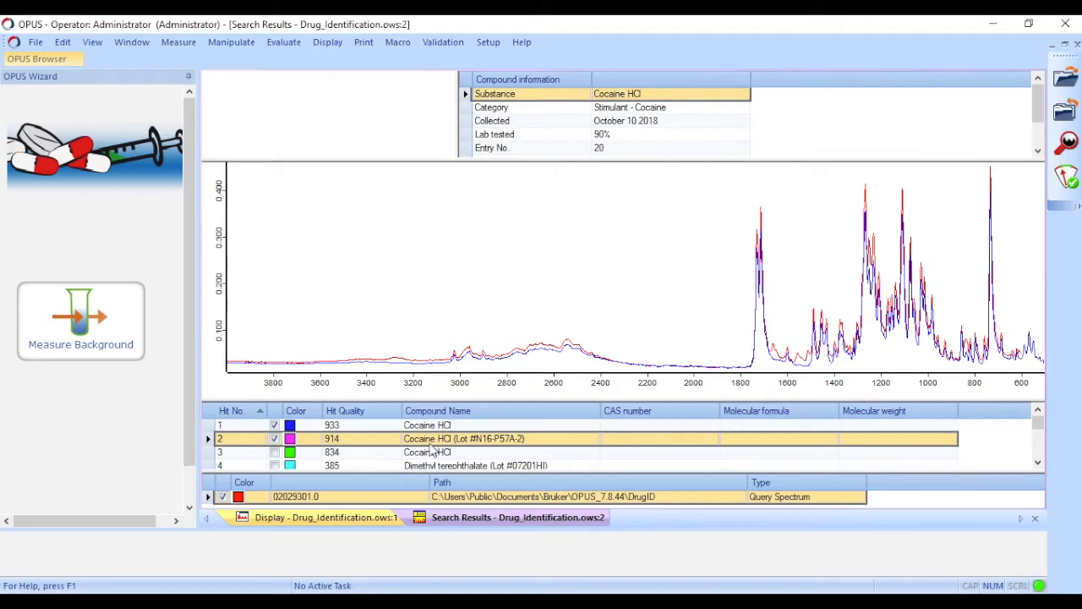
left_click(429, 452)
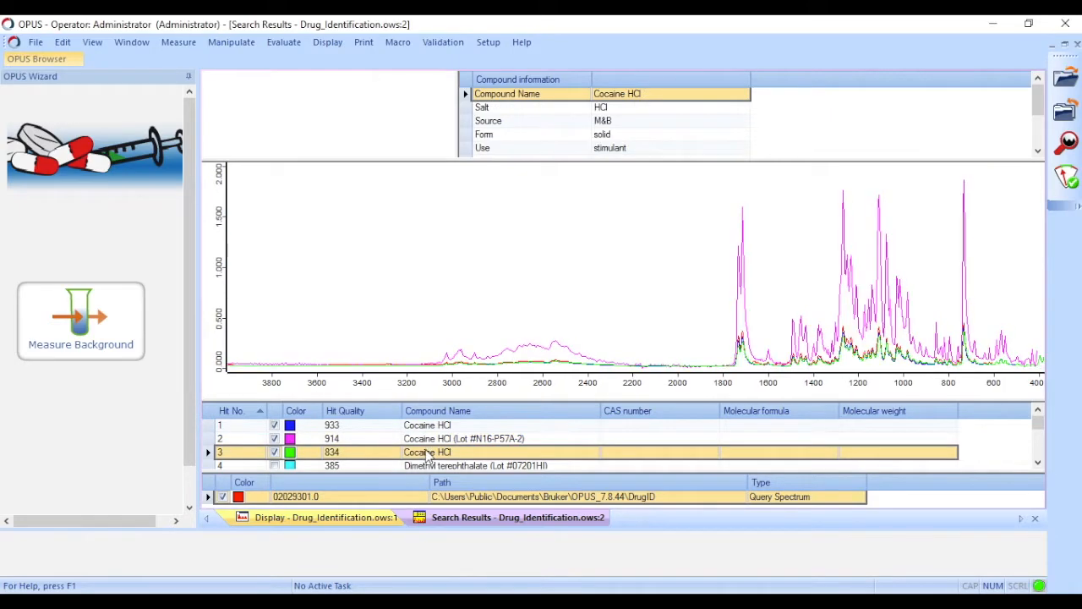
left_click(274, 452)
left_click(274, 438)
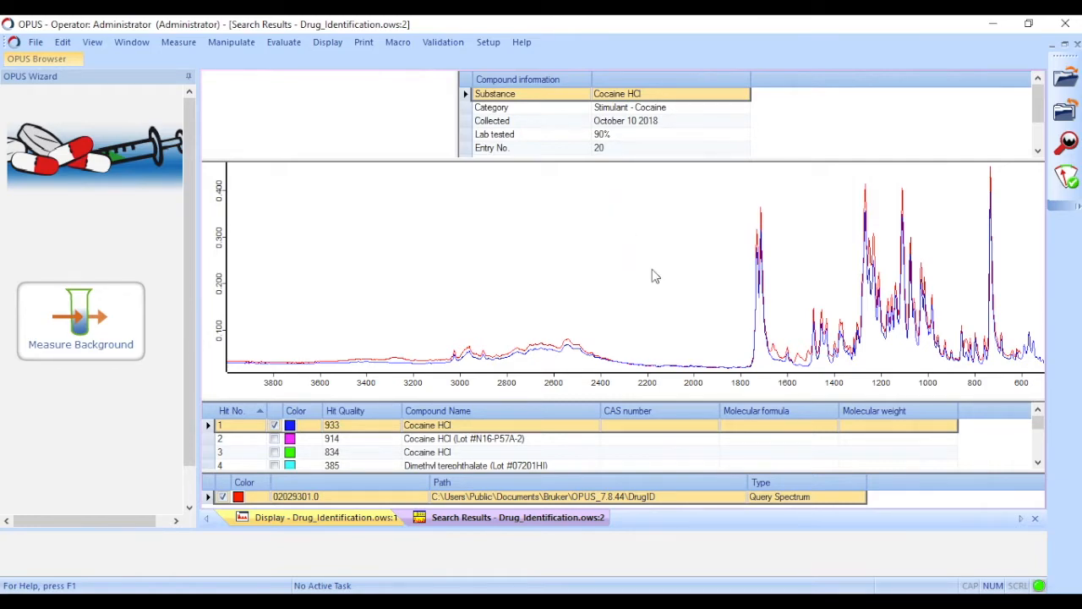
Shift the top of the Cocaine HCl reference curve to match the query spectrum's peaks, and run Autosubtract and new search on hit 1.
right_click(609, 215)
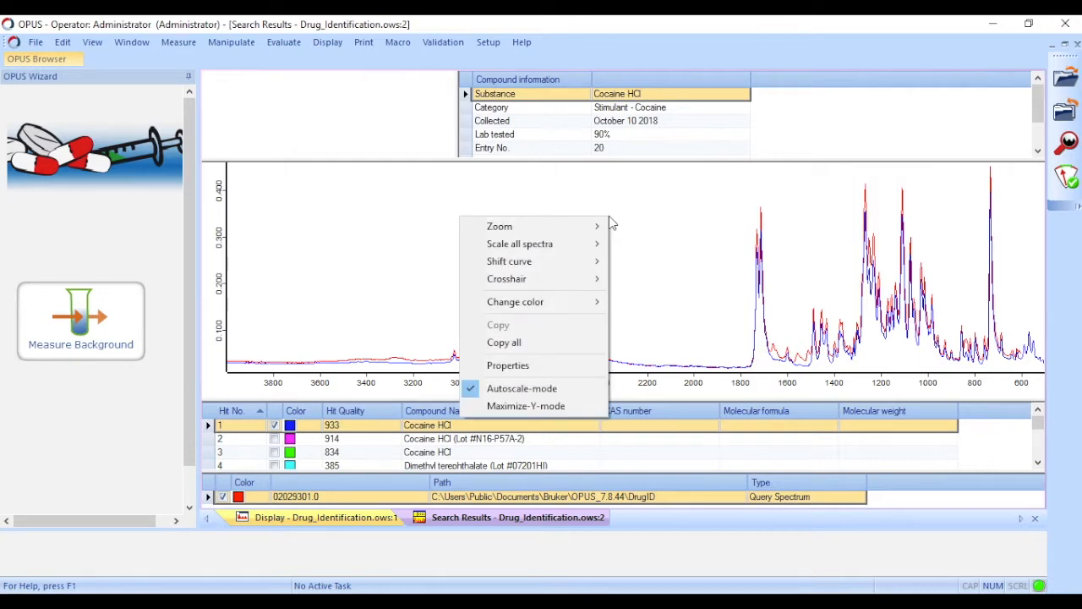
mouse_move(563, 264)
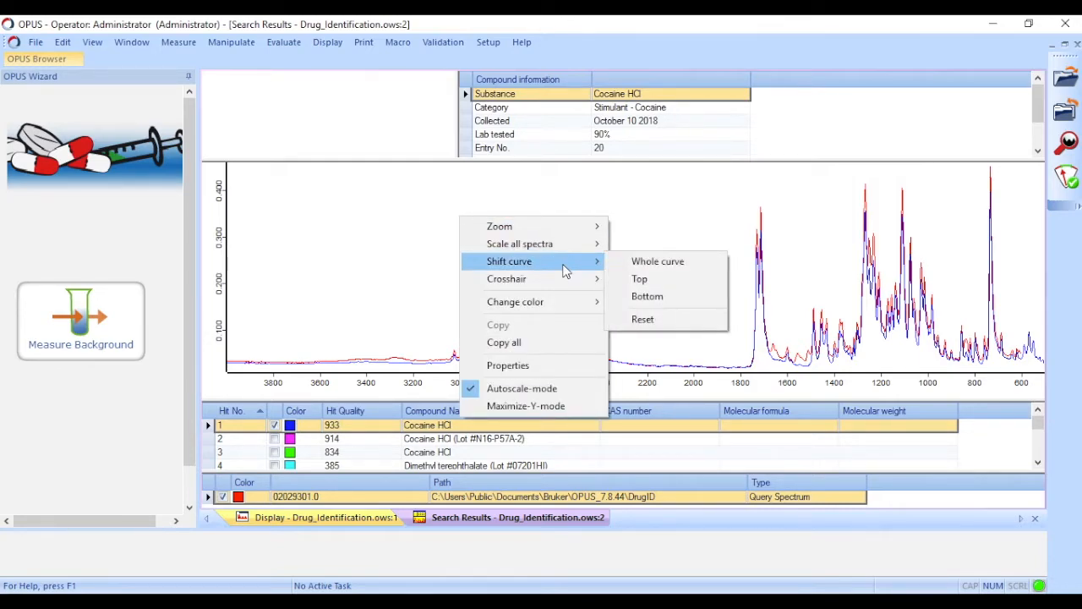
left_click(658, 280)
mouse_move(757, 276)
left_mouse_down()
mouse_move(763, 331)
mouse_move(767, 266)
mouse_move(767, 317)
mouse_move(767, 286)
left_mouse_up()
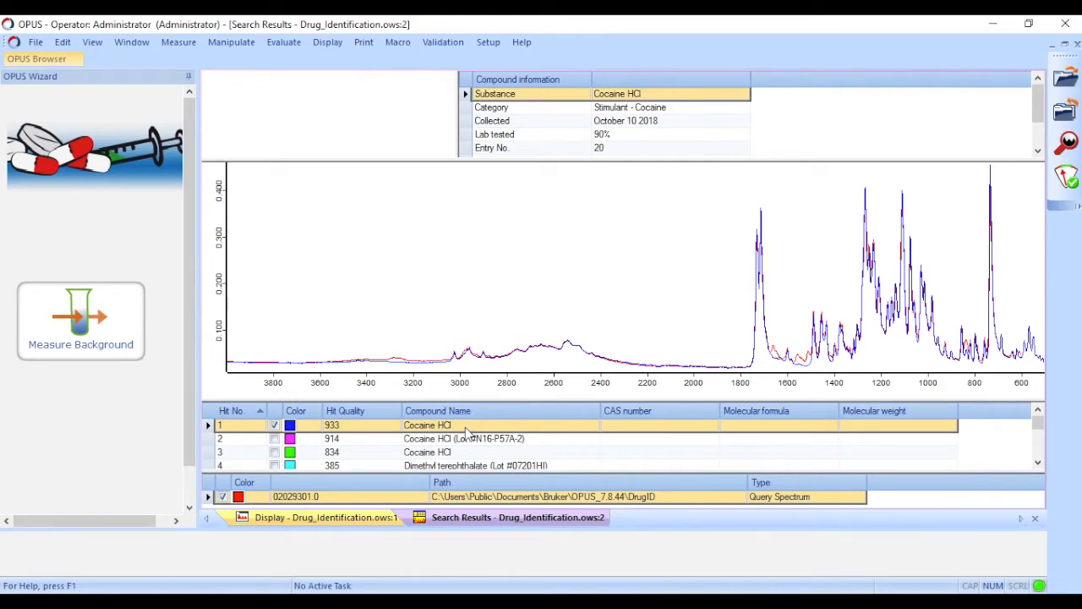
right_click(470, 427)
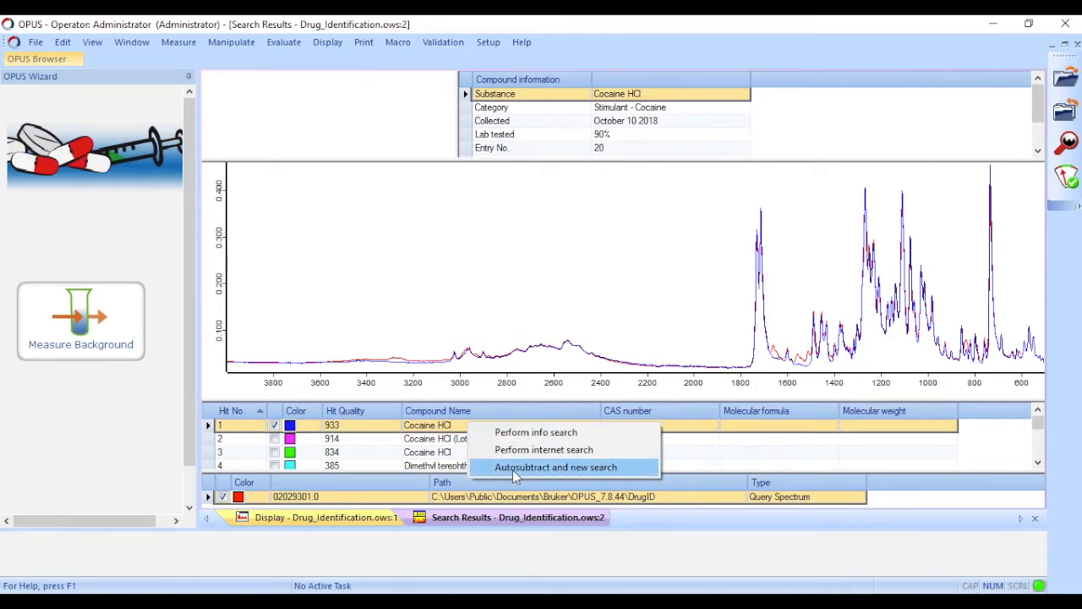
left_click(629, 476)
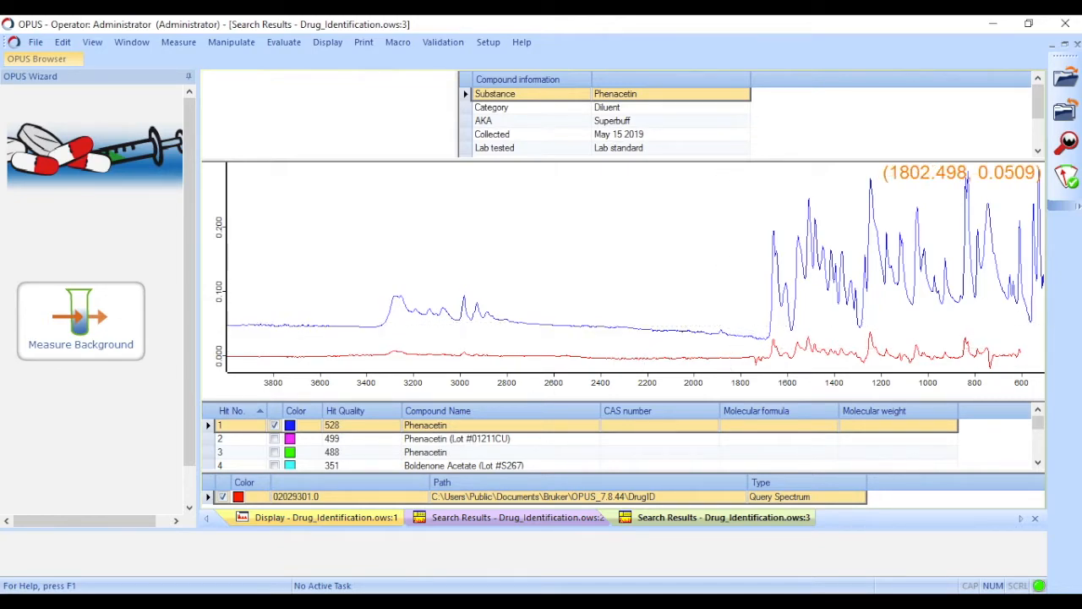
Shift the curve tops so the residual spectrum overlaps the Phenacetin reference, and run Autosubtract and new search on hit 1.
right_click(837, 318)
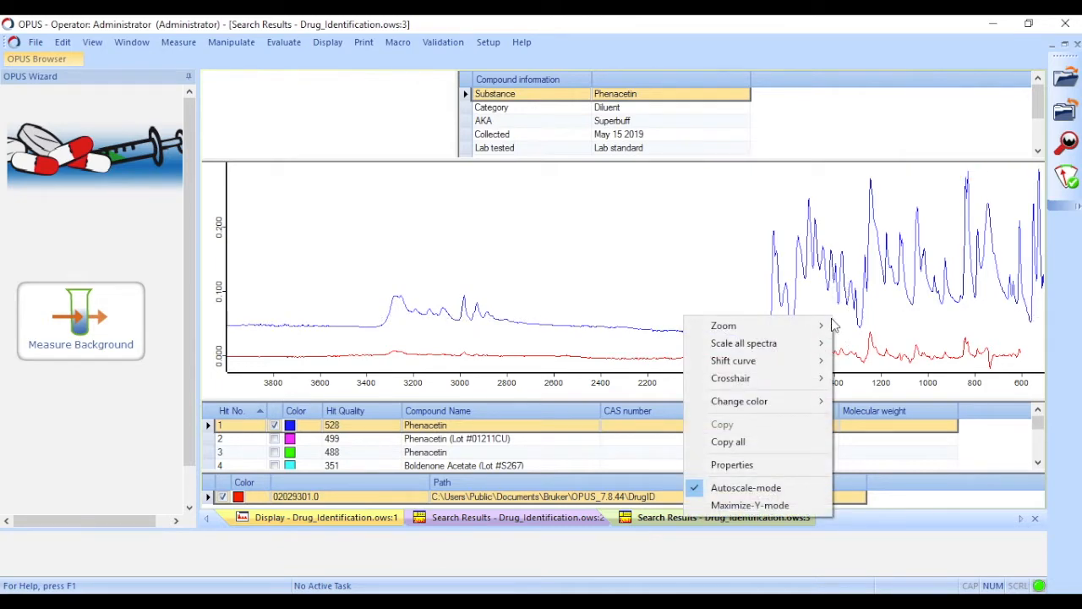
mouse_move(781, 367)
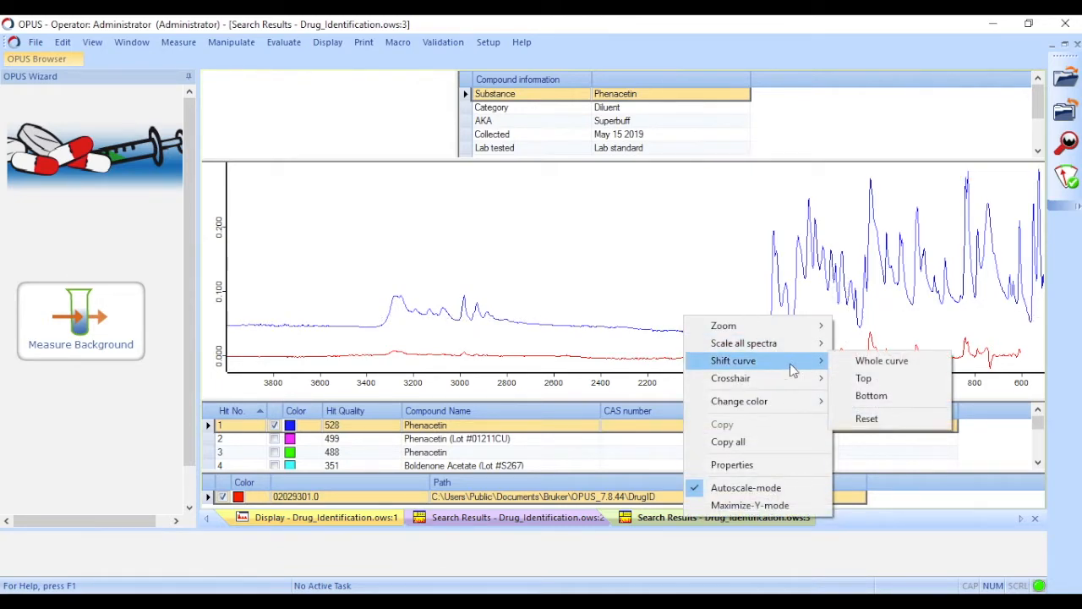
left_click(866, 379)
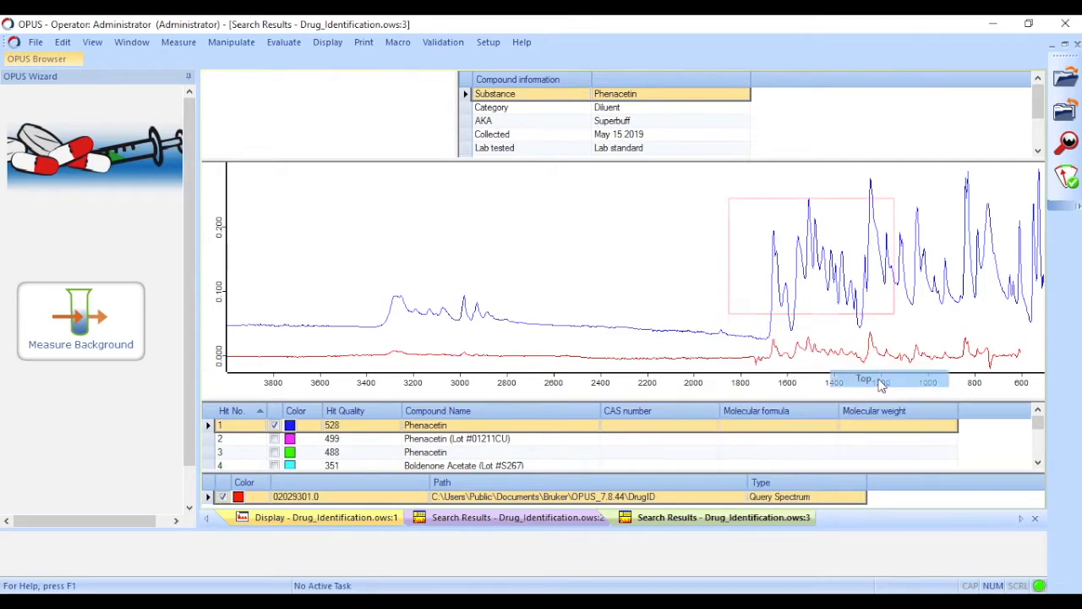
left_click_drag(871, 347, 897, 247)
left_click_drag(820, 245, 820, 252)
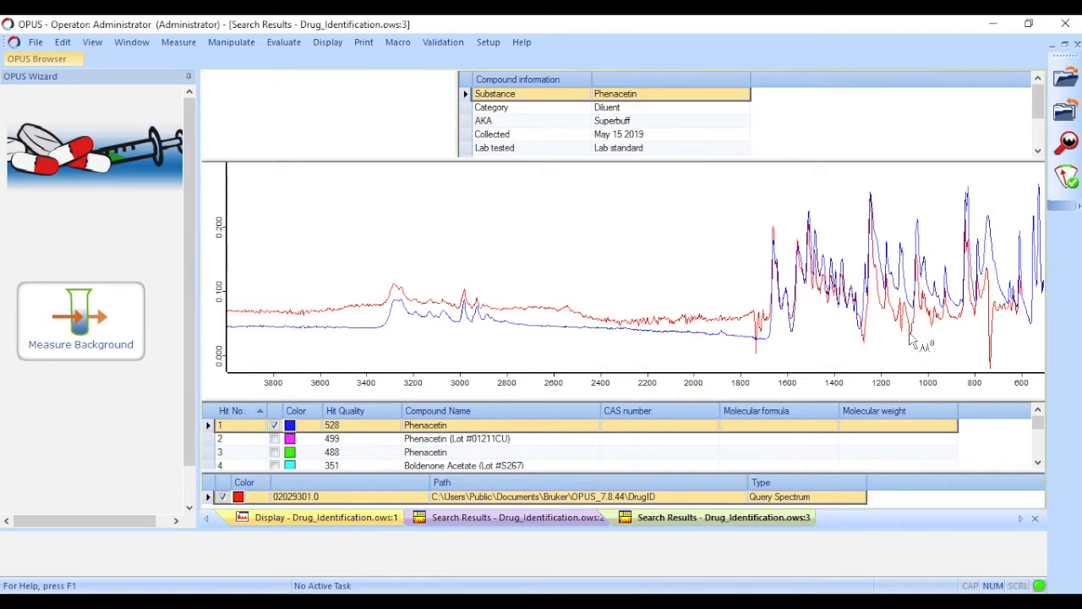
right_click(452, 429)
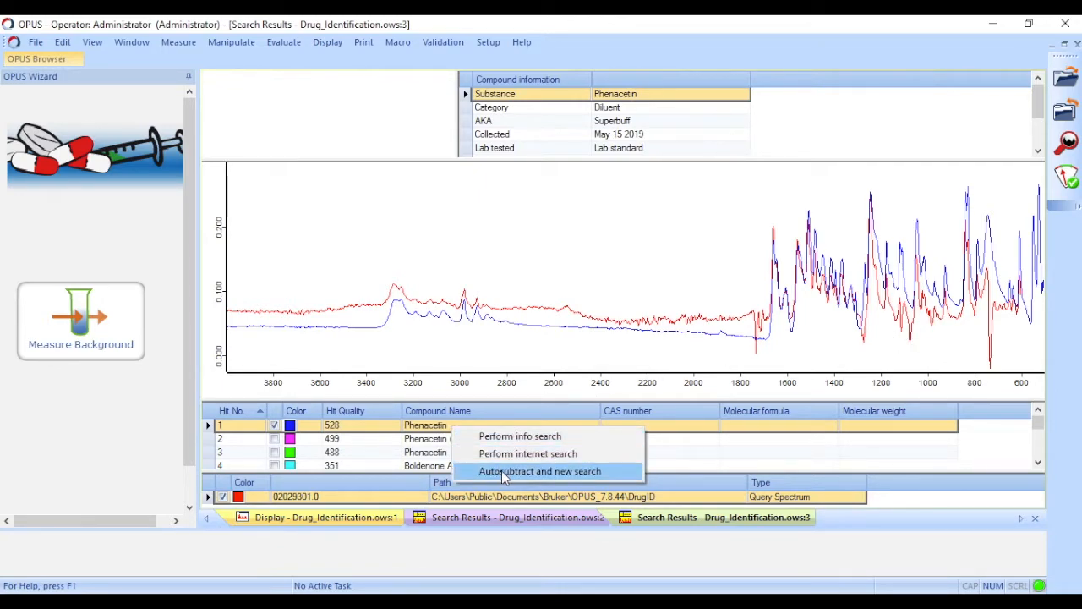
left_click(604, 472)
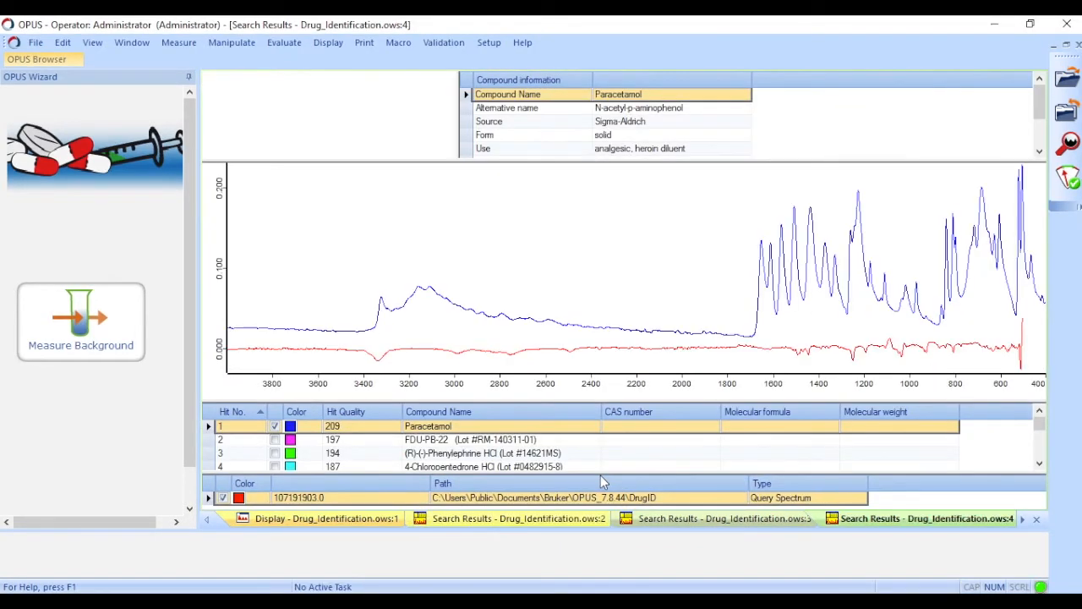
Hide the Paracetamol reference and shift the top of the remaining residual curve to enlarge its features for inspection.
right_click(664, 292)
left_click(276, 426)
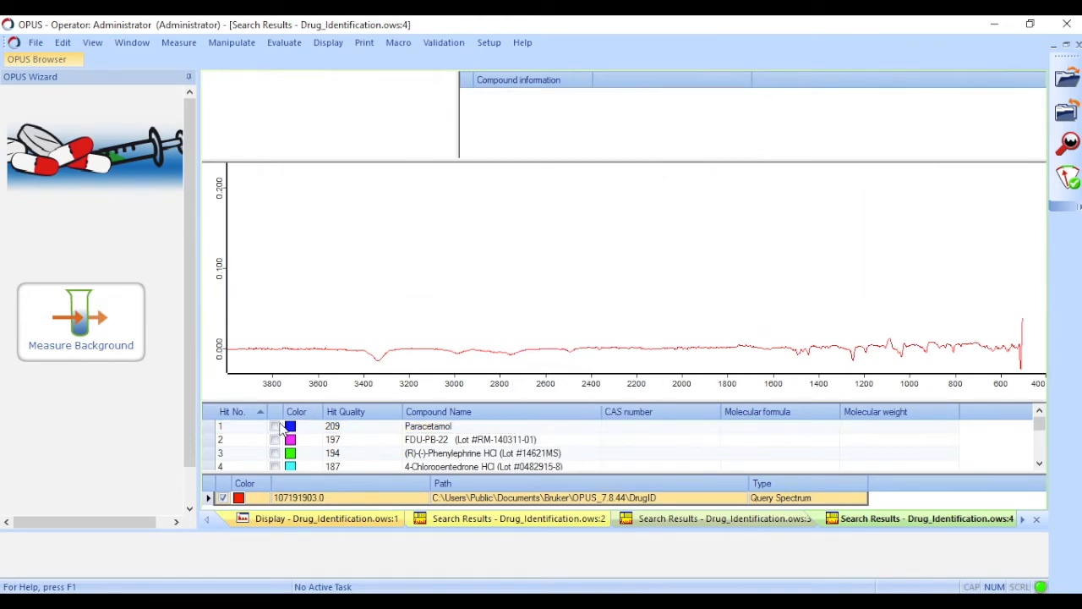
right_click(662, 274)
mouse_move(643, 317)
left_click(710, 336)
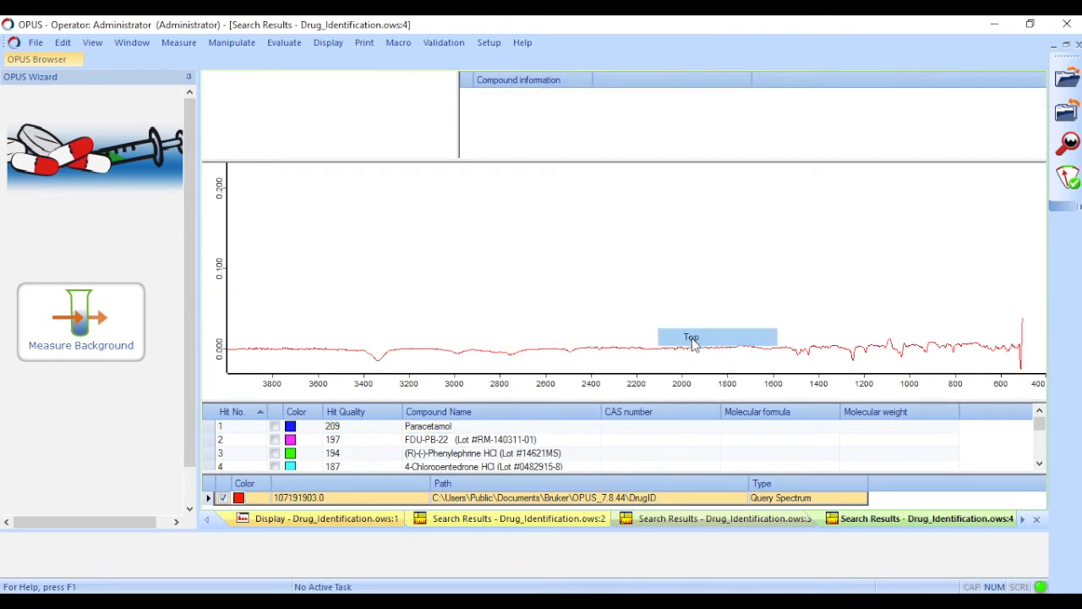
left_click_drag(805, 356, 569, 310)
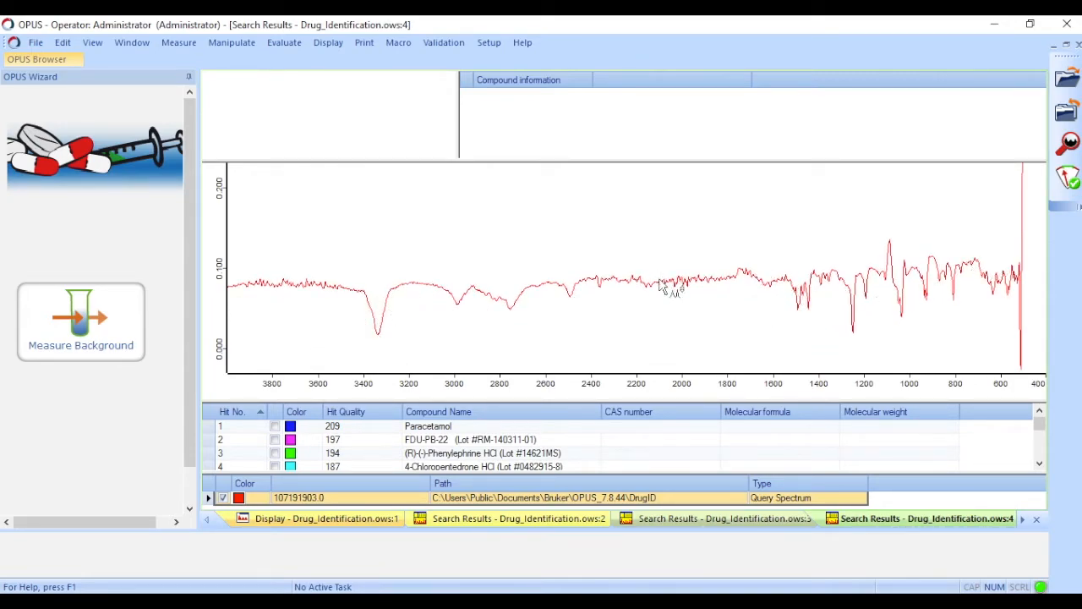
left_click_drag(653, 292, 676, 336)
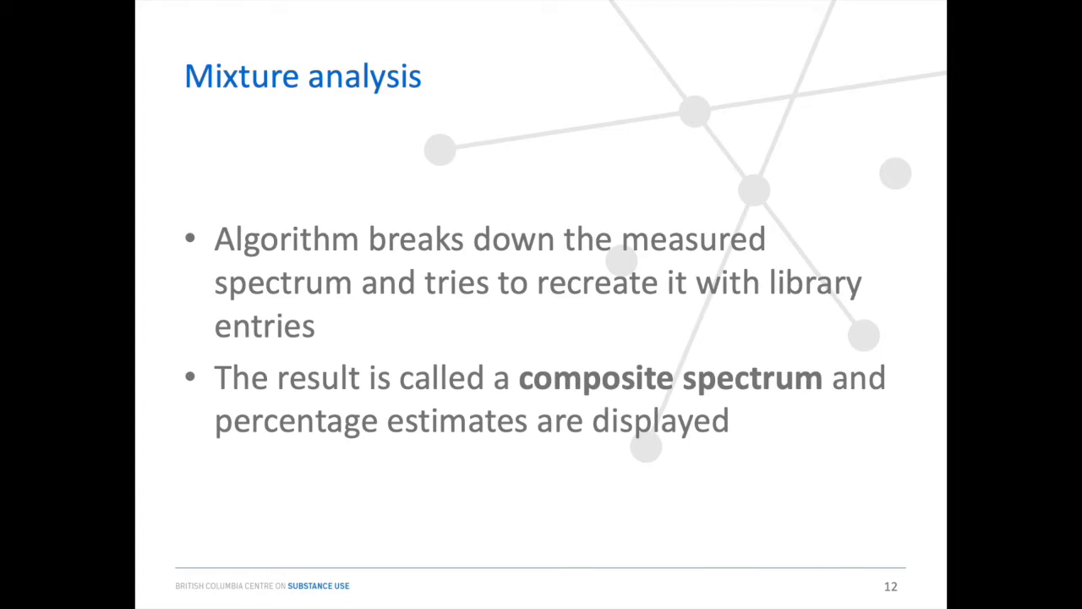
key("Right")
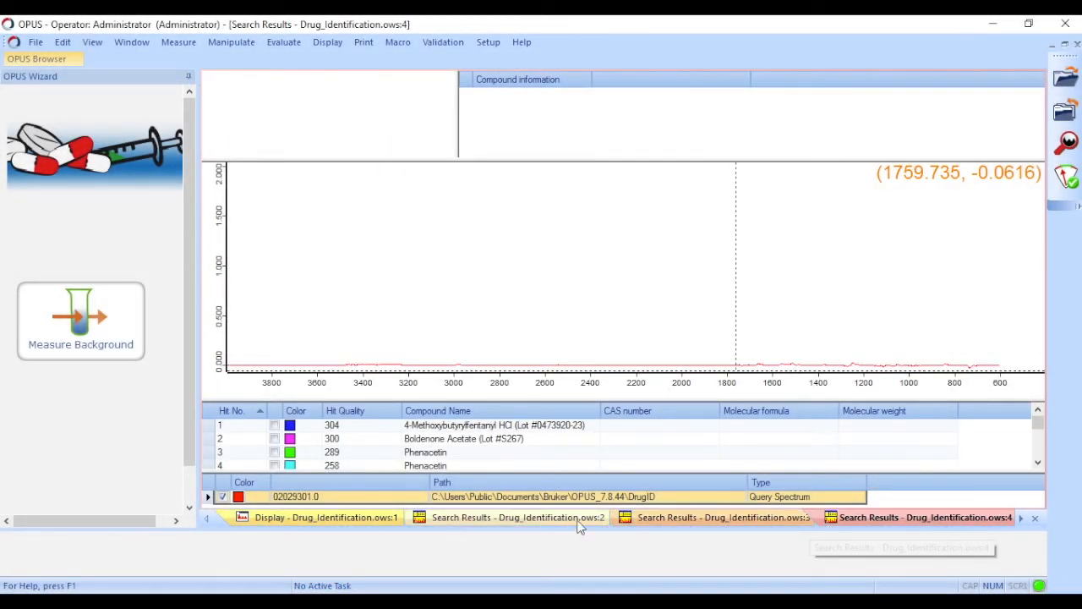
Review the earlier search results and the measured spectrum, and close the fourth results window, discarding the modified file changes.
left_click(441, 518)
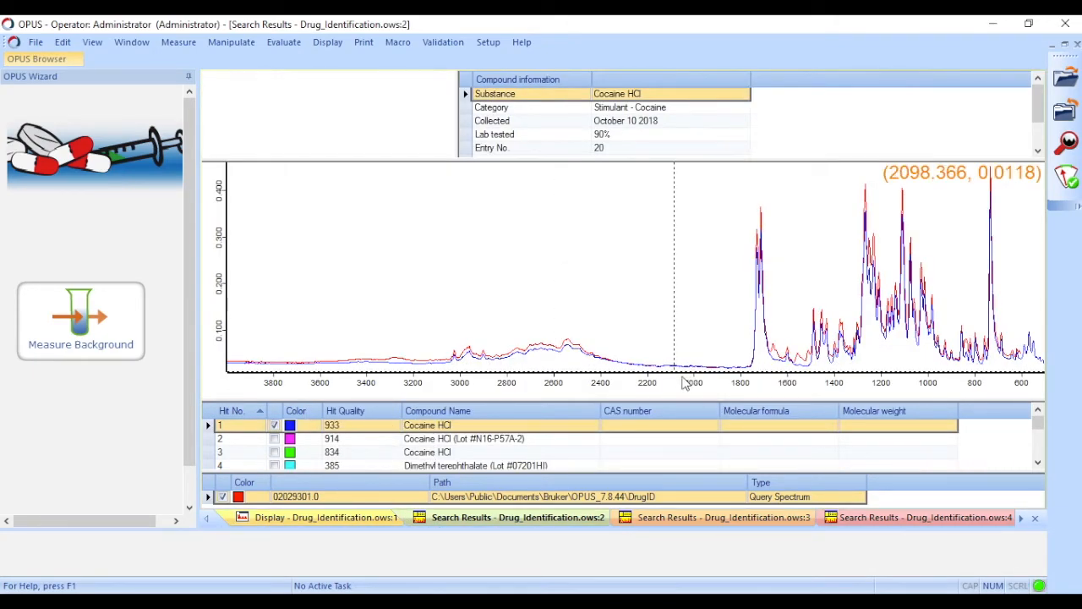
left_click(356, 517)
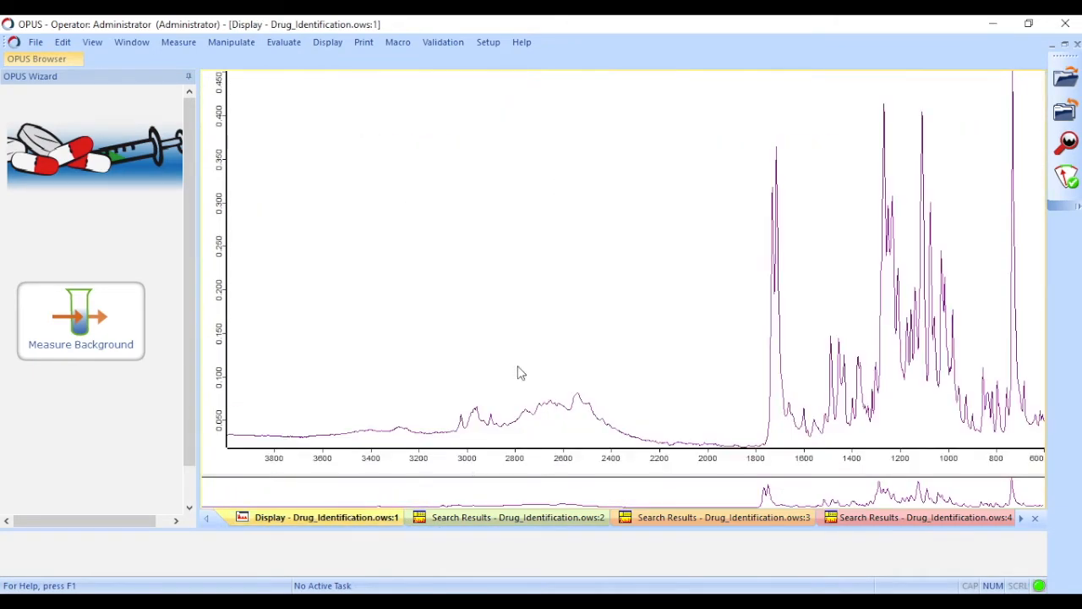
left_click(859, 518)
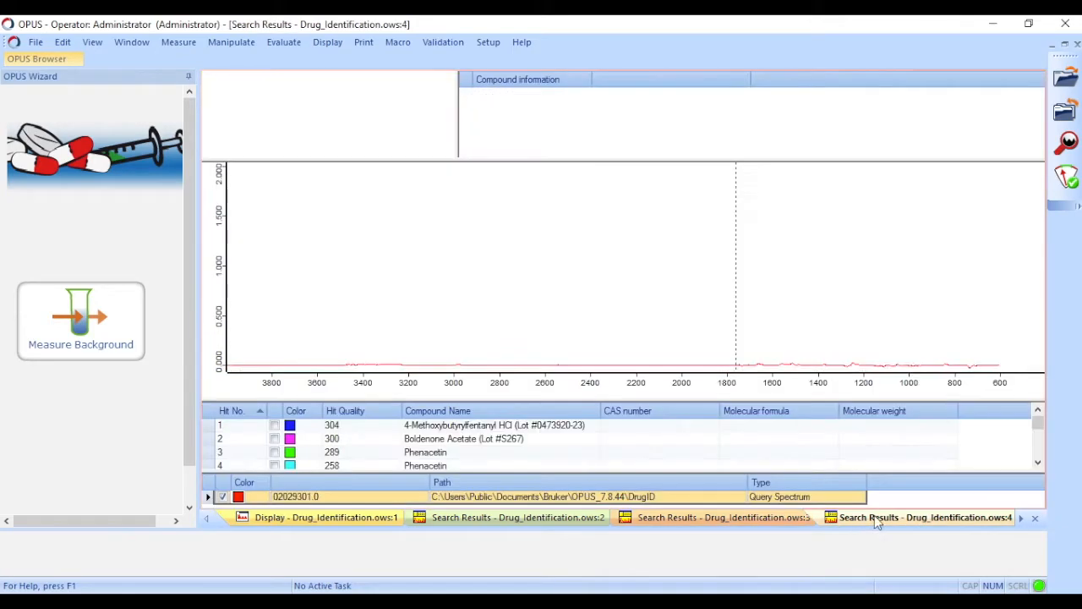
left_click(1034, 517)
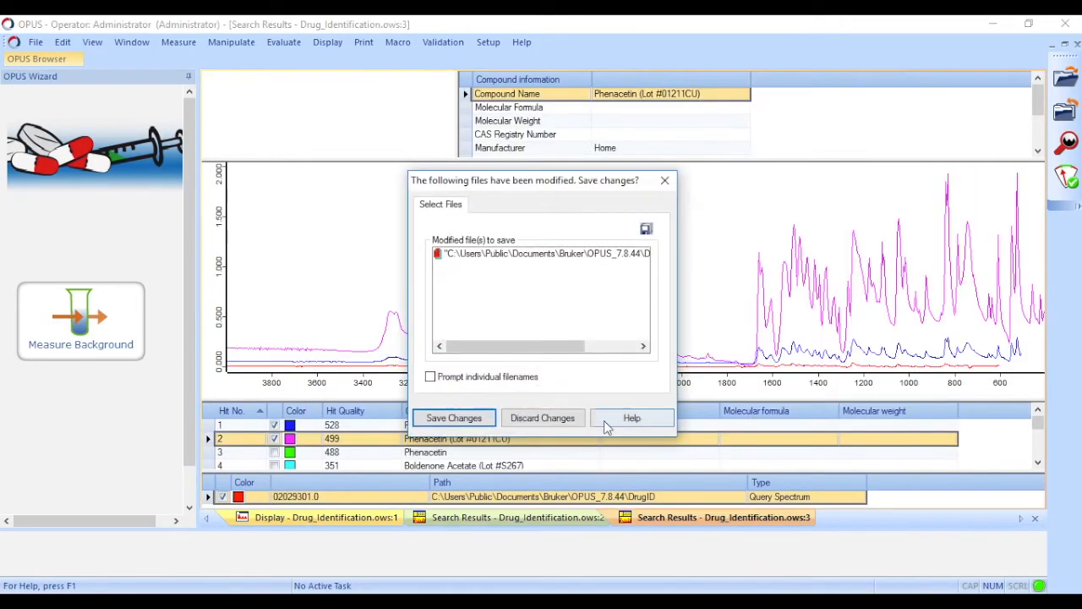
left_click(541, 417)
Set up a spectrum search for the measured spectrum with the Mixture analysis algorithm and its expected number of components.
left_click(351, 515)
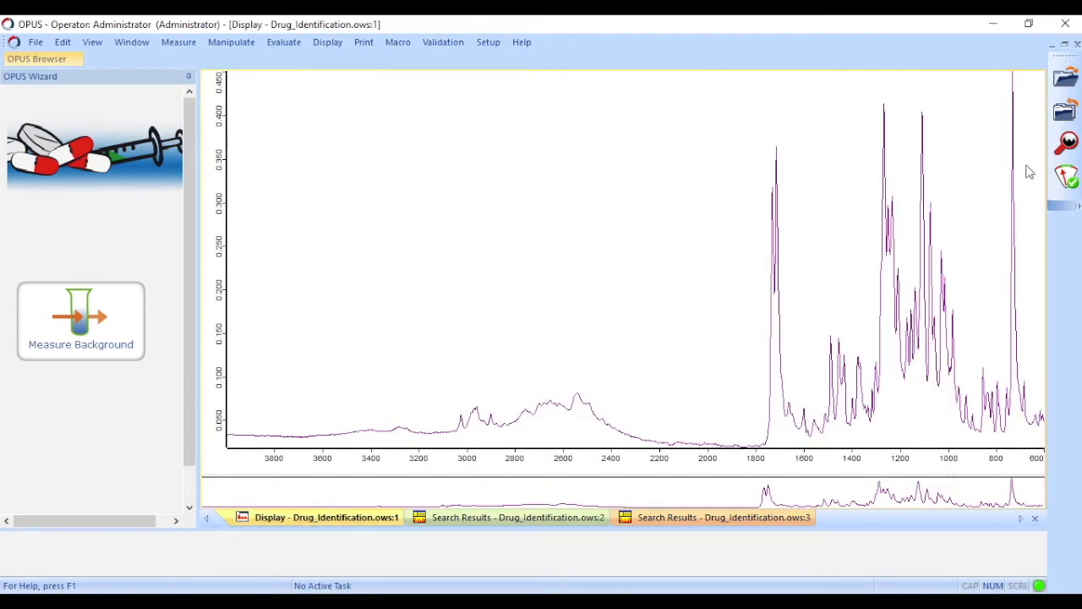
left_click(1072, 150)
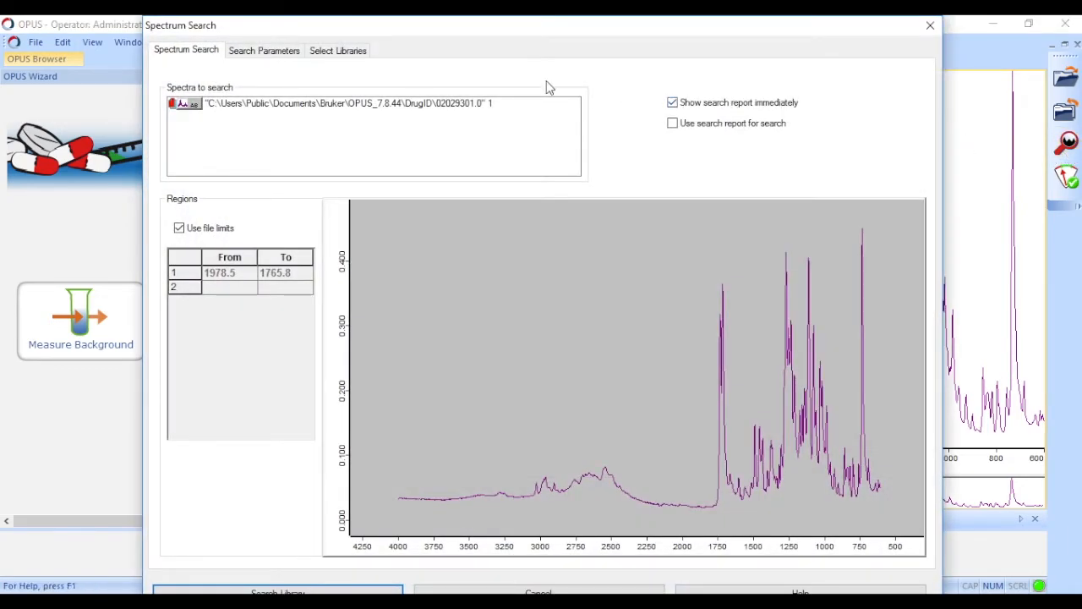
left_click(265, 57)
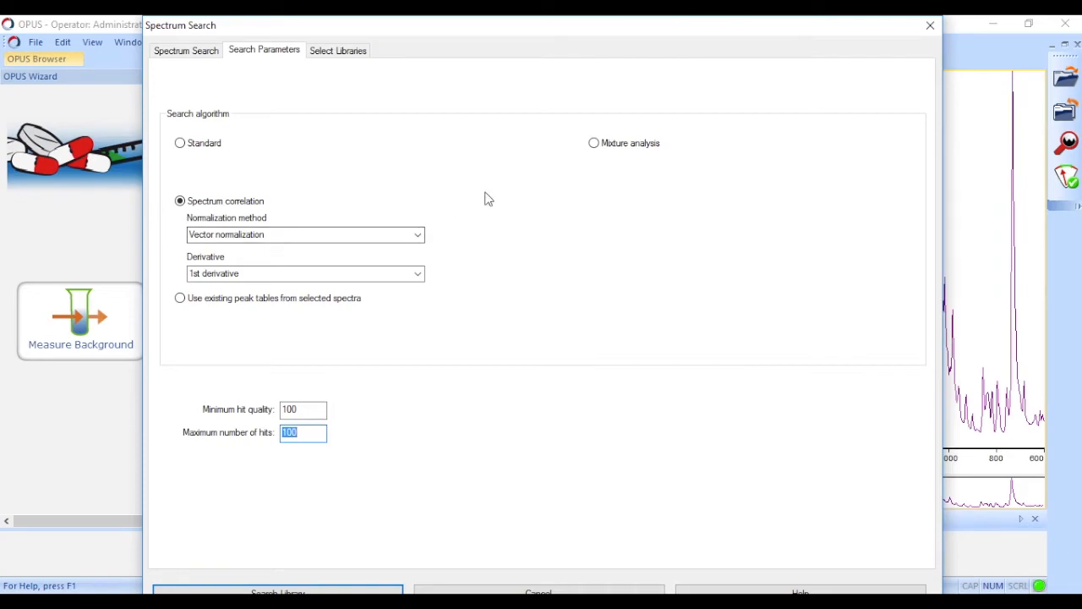
left_click(620, 145)
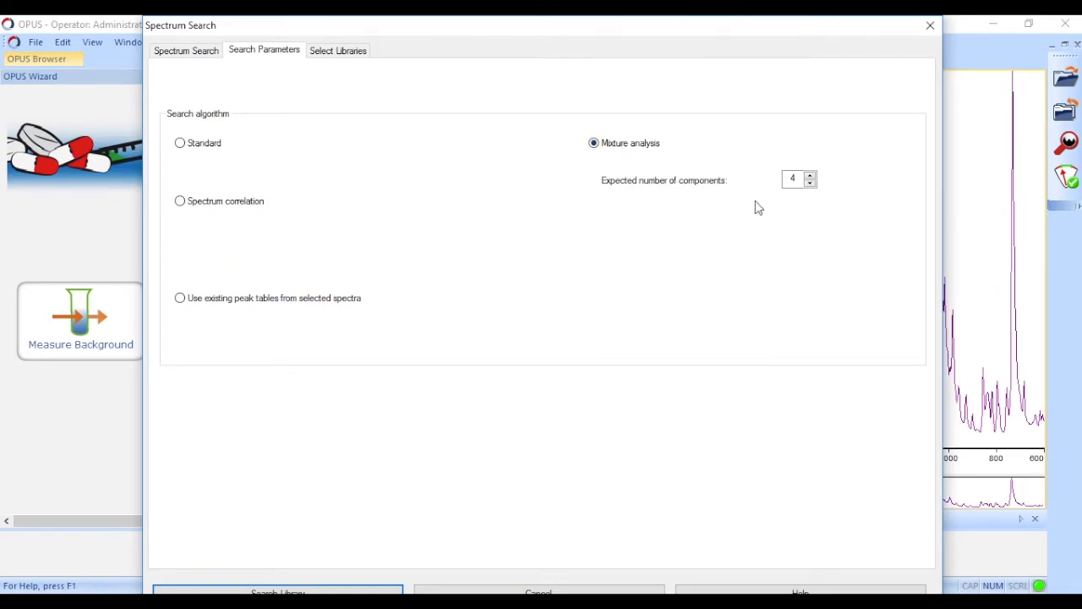
left_click(810, 184)
left_click(793, 179)
Exclude the SWGDRUG Sept 2019 and Tictac Drug libraries, keep only BCCSU ATR-FTIR Library.S01, and run the library search.
left_click(340, 52)
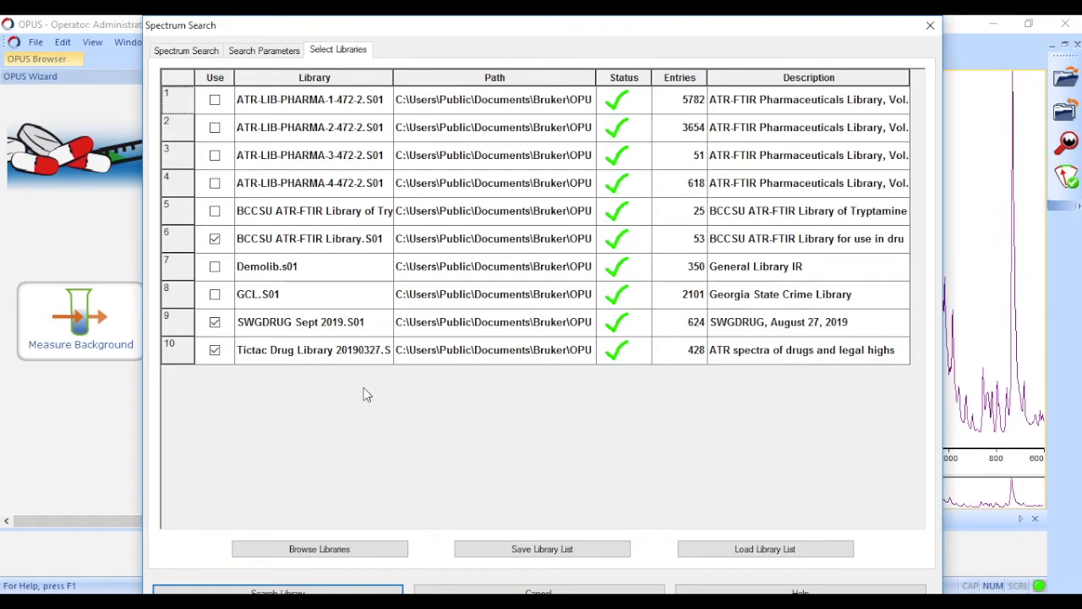
left_click(216, 324)
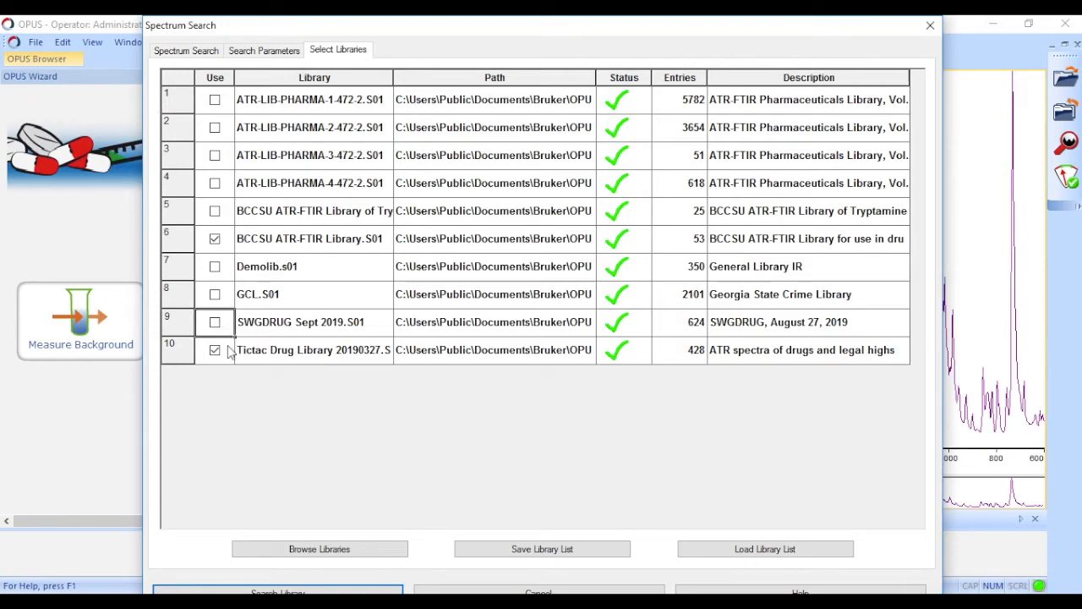
left_click(215, 352)
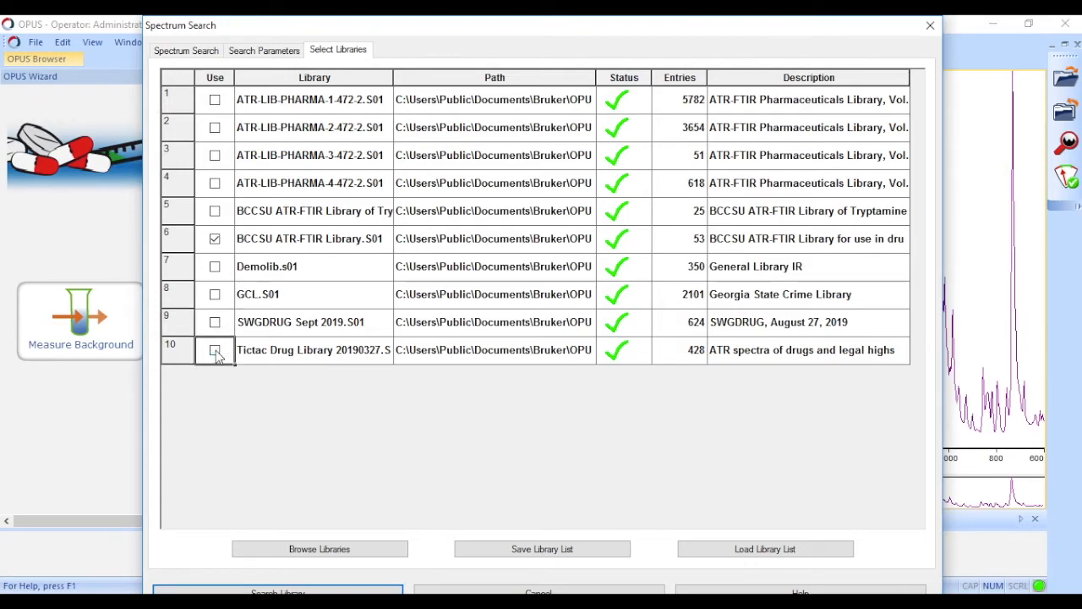
left_click(179, 239)
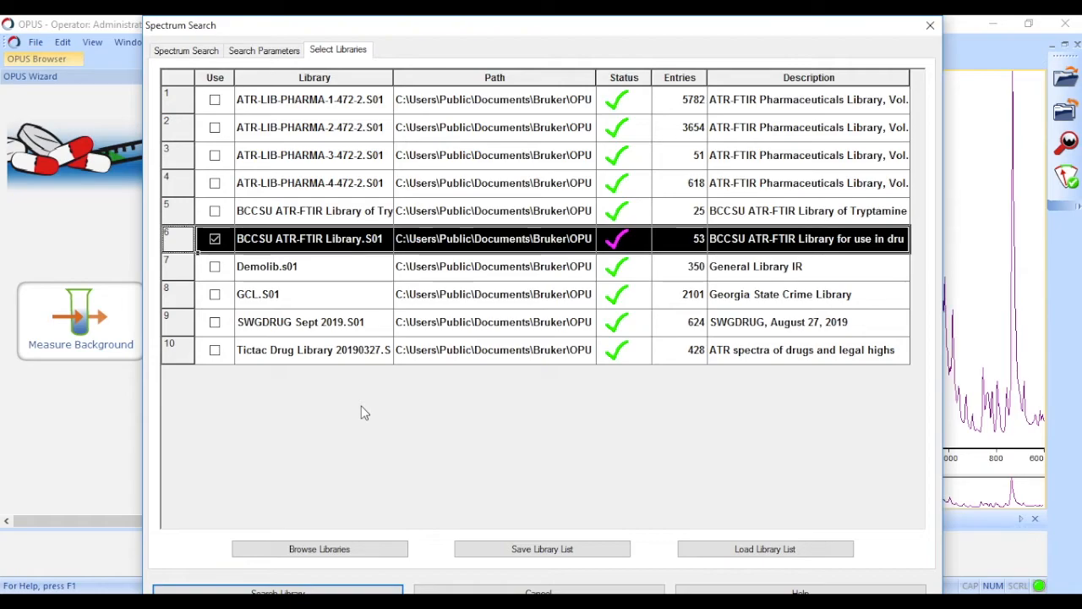
left_click(325, 239)
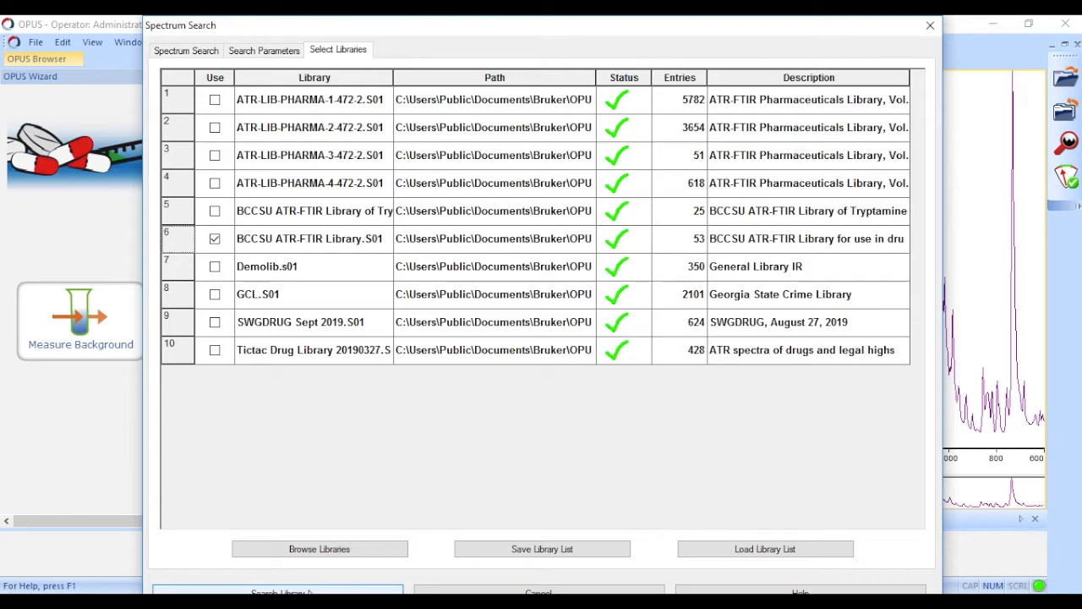
left_click(321, 591)
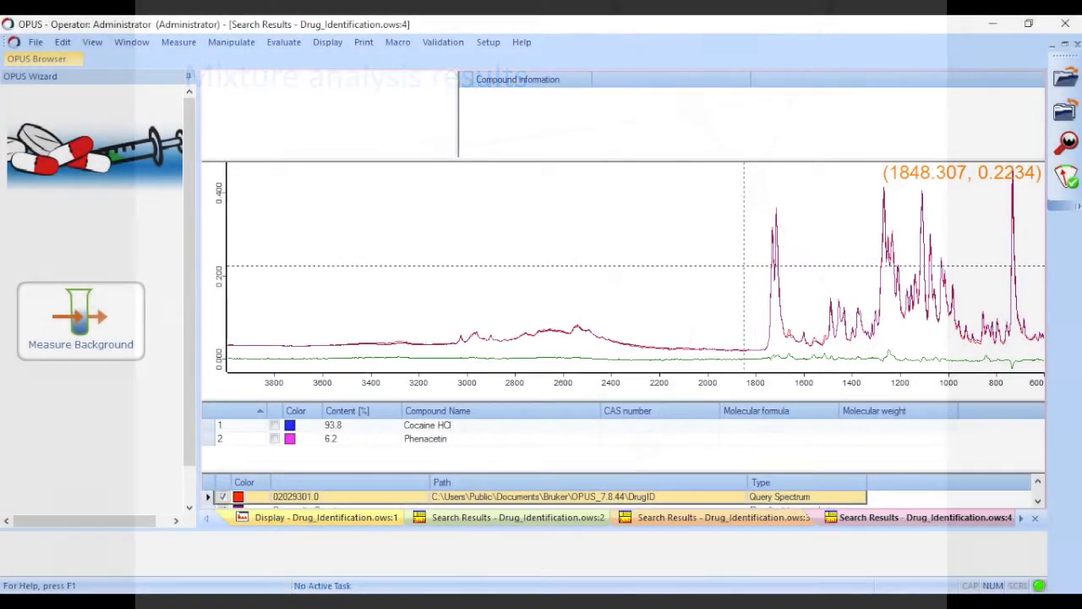
Shift the curve tops in the mixture analysis results to enlarge the query and composite spectra for comparison.
right_click(741, 266)
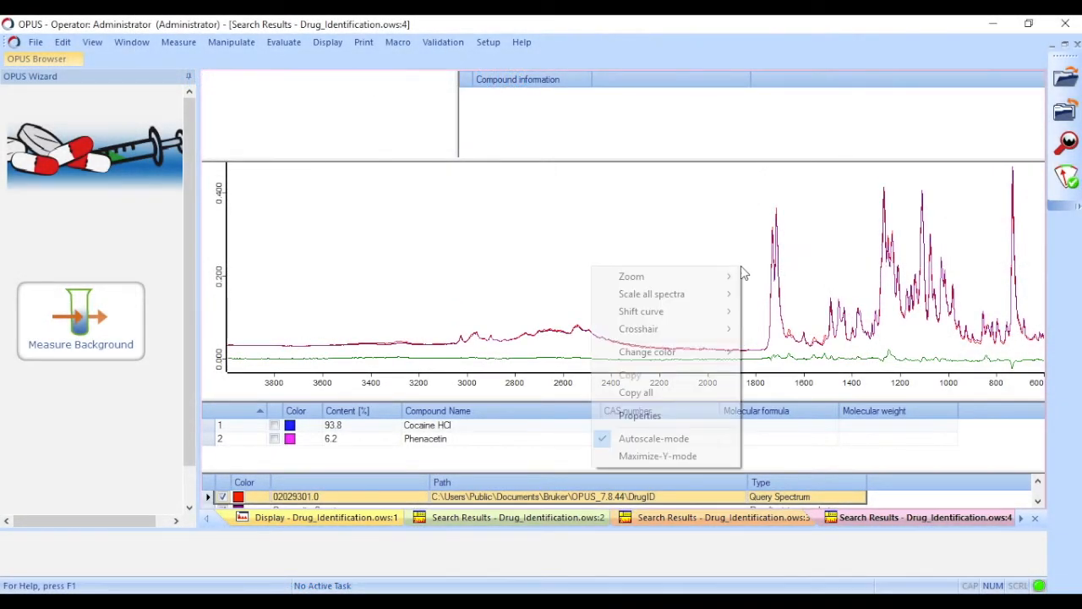
left_click(770, 327)
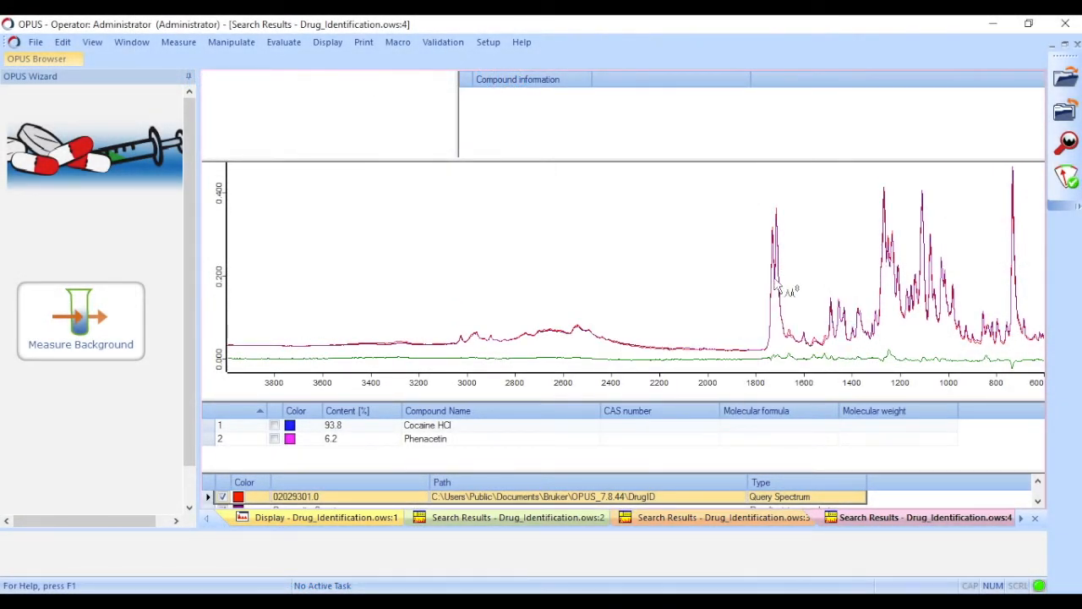
mouse_move(775, 297)
left_mouse_down()
mouse_move(779, 337)
mouse_move(790, 278)
mouse_move(781, 233)
mouse_move(791, 331)
mouse_move(783, 287)
left_mouse_up()
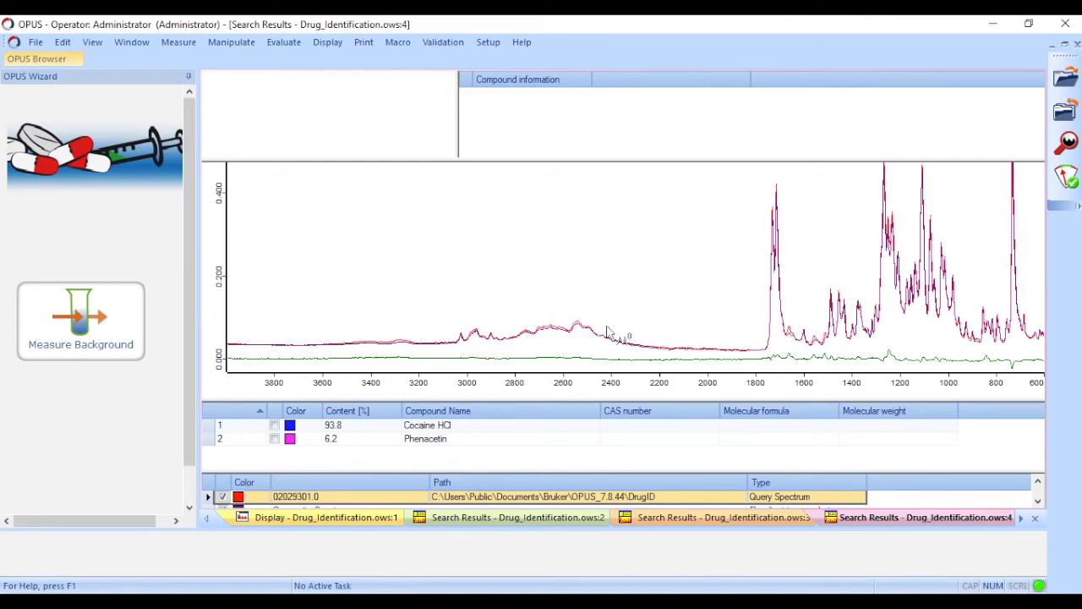